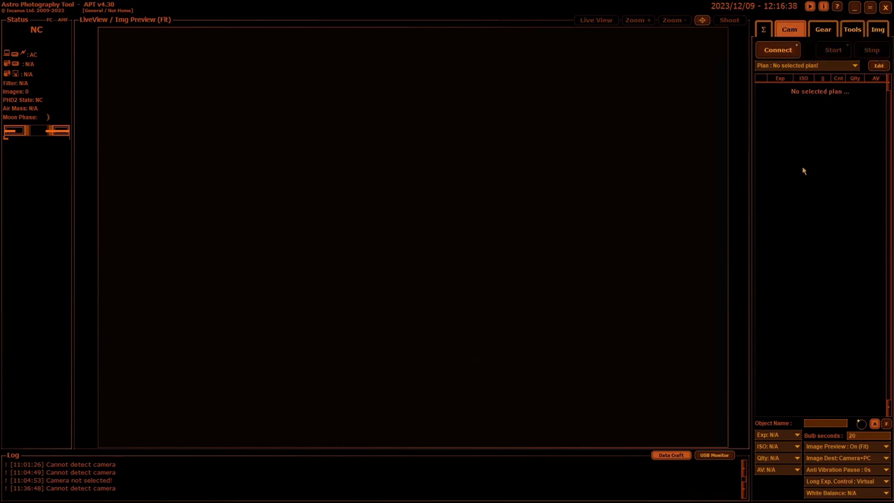
Open the Test light plan in the Plans Editor and view the plan types it can be cloned as.
{"action": "double_click", "coordinate": [820, 199]}
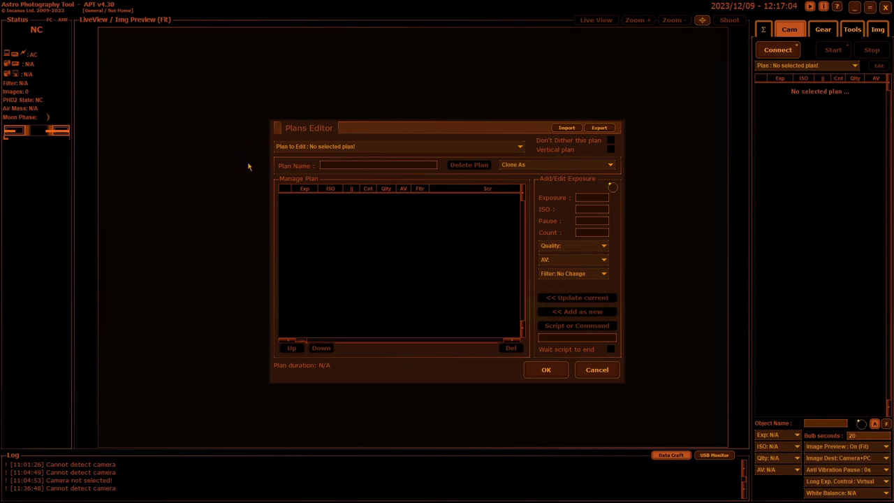
{"action": "left_click", "coordinate": [521, 147]}
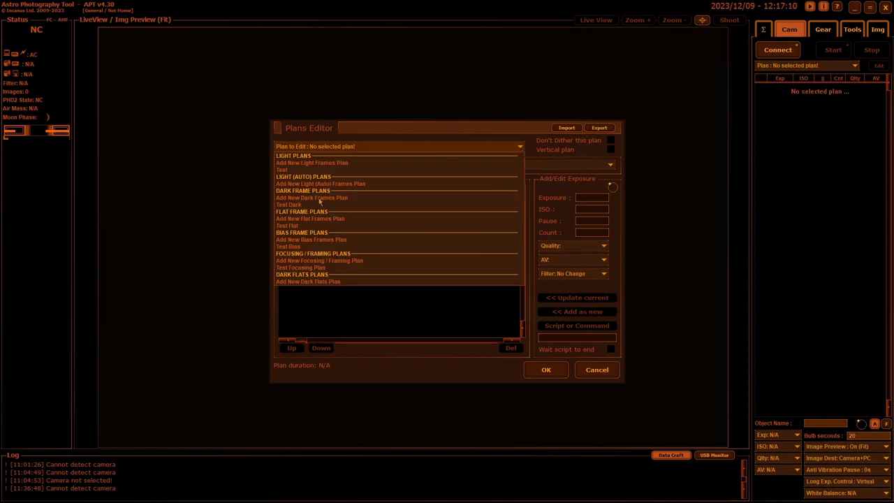
{"action": "left_click", "coordinate": [281, 170]}
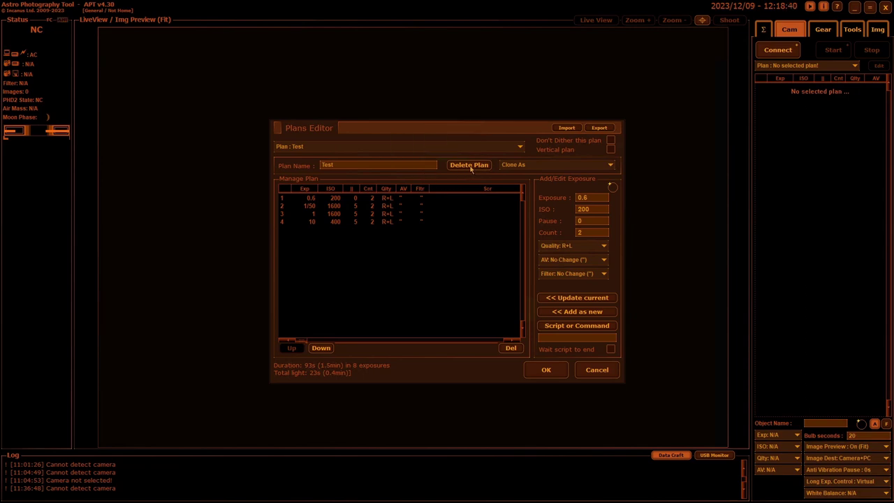
{"action": "left_click", "coordinate": [524, 164]}
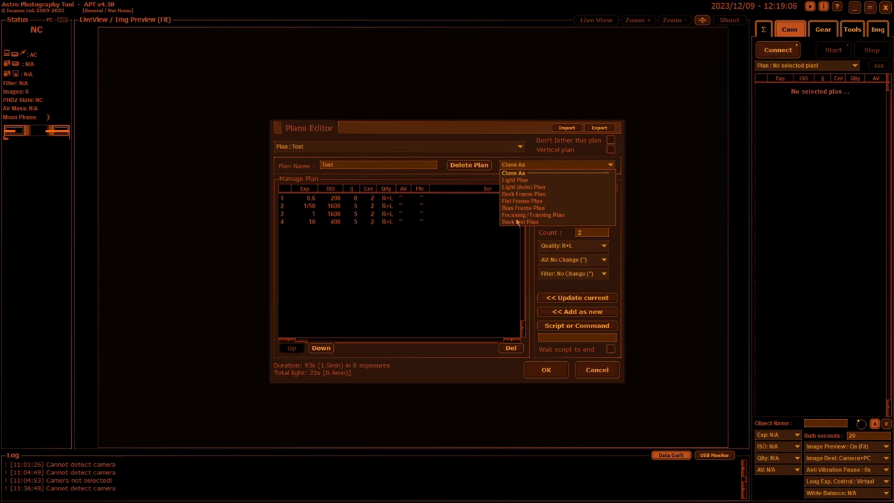
{"action": "left_click", "coordinate": [432, 153]}
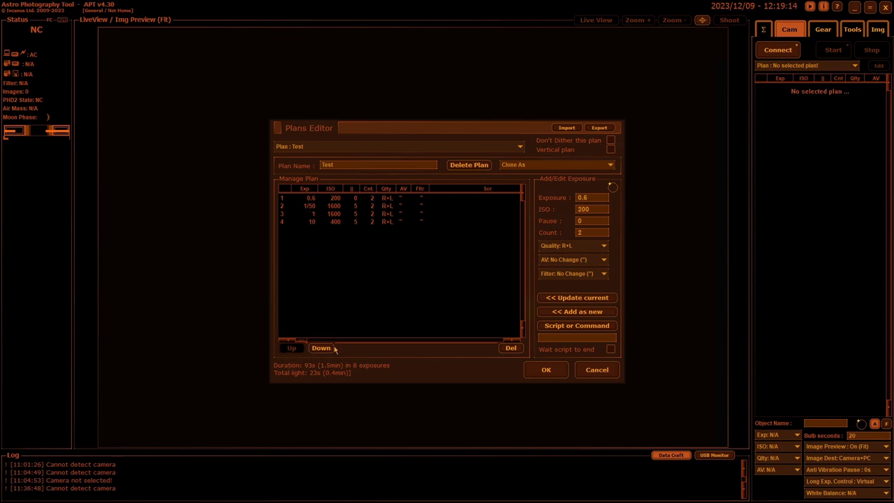
Move the 10-second, ISO 400 exposure up to first place in the plan and back down to last.
{"action": "left_click", "coordinate": [335, 221]}
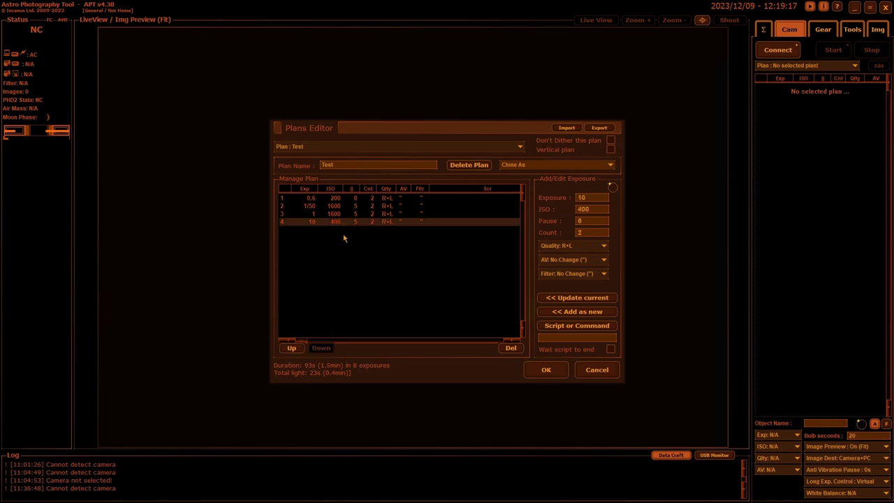
{"action": "left_click", "coordinate": [292, 349]}
{"action": "left_click", "coordinate": [291, 349]}
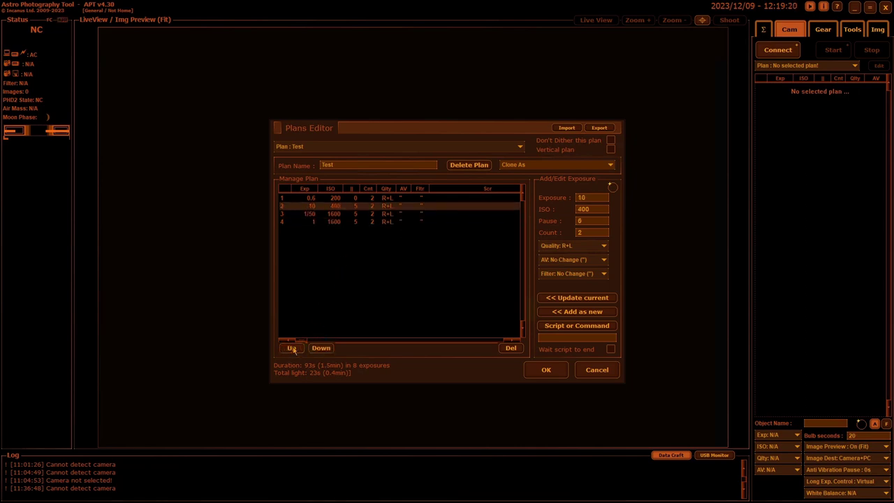
{"action": "left_click", "coordinate": [292, 349]}
{"action": "left_click", "coordinate": [320, 348]}
{"action": "left_click", "coordinate": [321, 349]}
{"action": "left_click", "coordinate": [320, 348]}
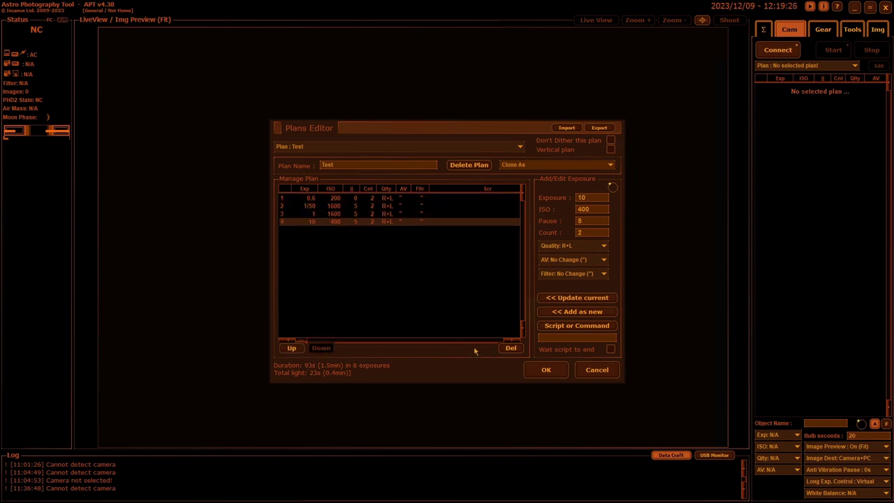
Select the third, fourth and second exposures of the plan in turn to view their settings.
{"action": "left_click", "coordinate": [333, 215]}
{"action": "left_click", "coordinate": [338, 223]}
{"action": "left_click", "coordinate": [375, 207]}
Add the first exposure's settings as a new plan entry and delete that duplicate.
{"action": "left_click", "coordinate": [371, 199]}
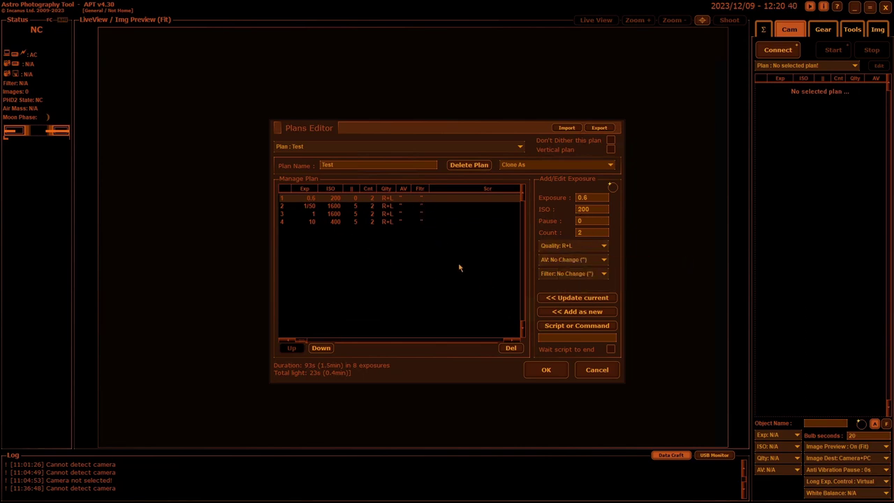
{"action": "left_click", "coordinate": [583, 312]}
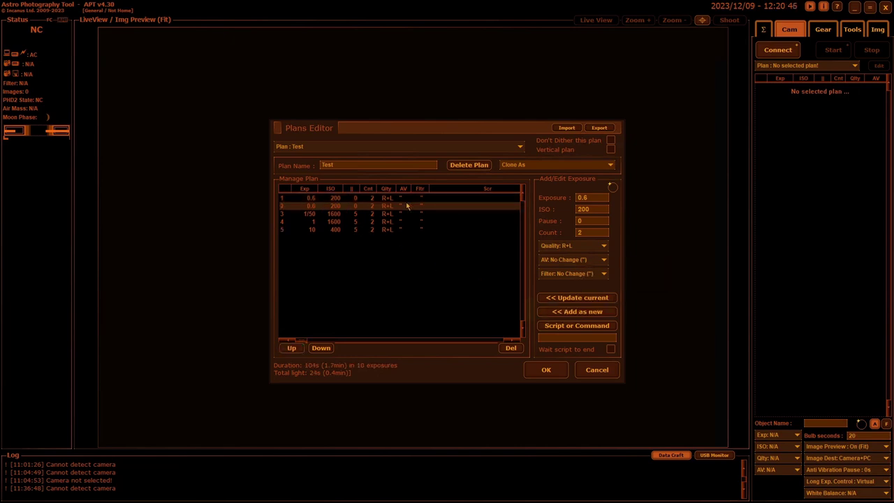
{"action": "left_click", "coordinate": [512, 349]}
Examine the available commands and the #ConditionalStop options in the Command Editor without adding a command.
{"action": "left_click", "coordinate": [570, 326]}
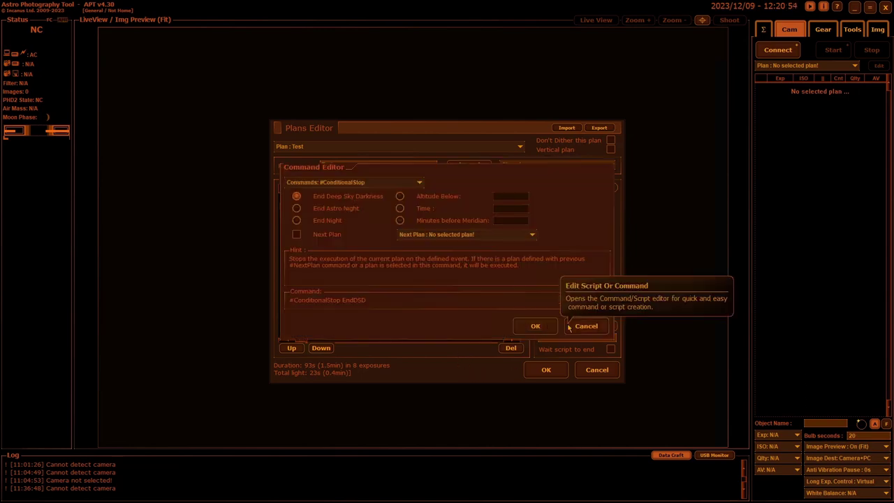
{"action": "left_click", "coordinate": [366, 183]}
{"action": "scroll", "coordinate": [359, 217], "scroll_direction": "down", "scroll_amount": 3}
{"action": "scroll", "coordinate": [366, 230], "scroll_direction": "up", "scroll_amount": 4}
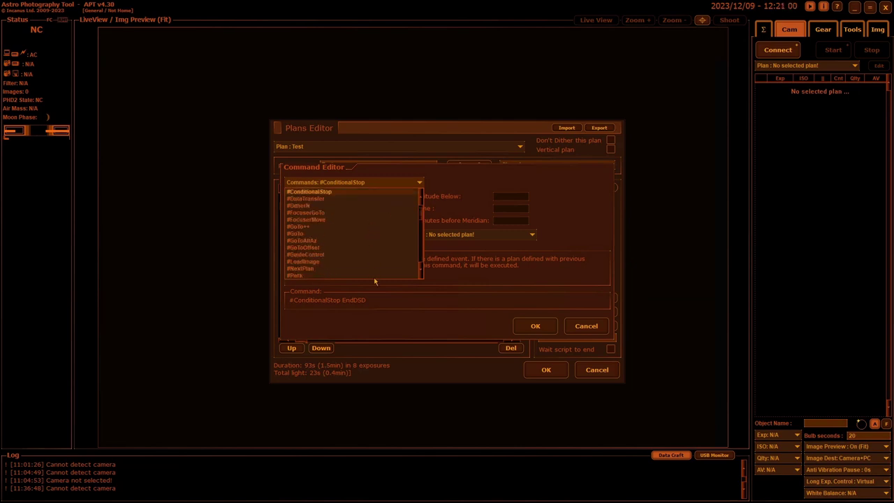
{"action": "left_click", "coordinate": [439, 184]}
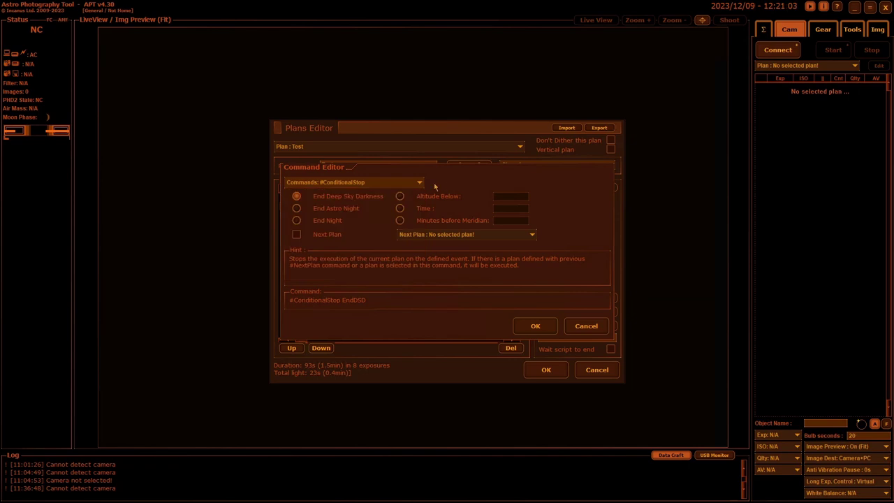
{"action": "left_click", "coordinate": [585, 326]}
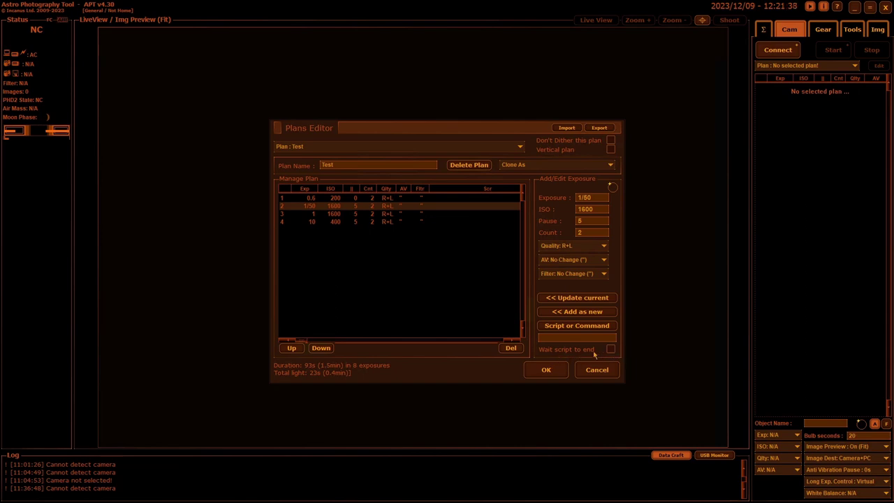
{"action": "mouse_move", "coordinate": [594, 354]}
{"action": "left_click", "coordinate": [566, 326]}
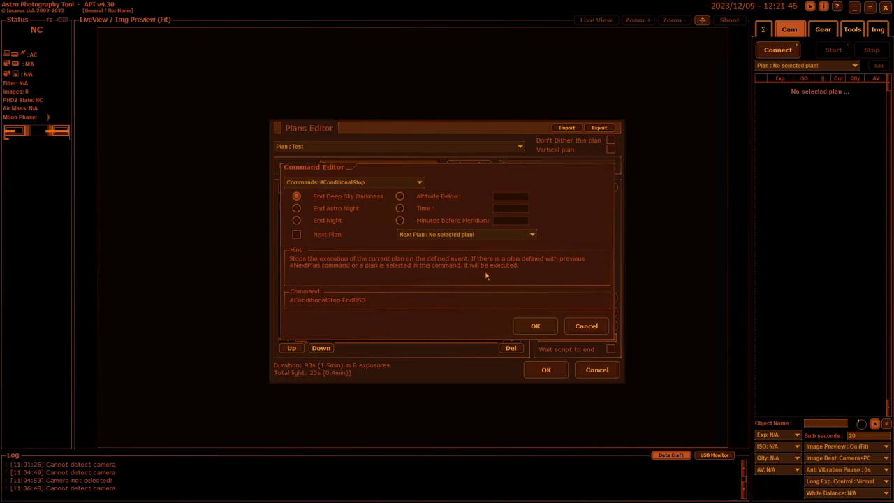
{"action": "left_click", "coordinate": [581, 328]}
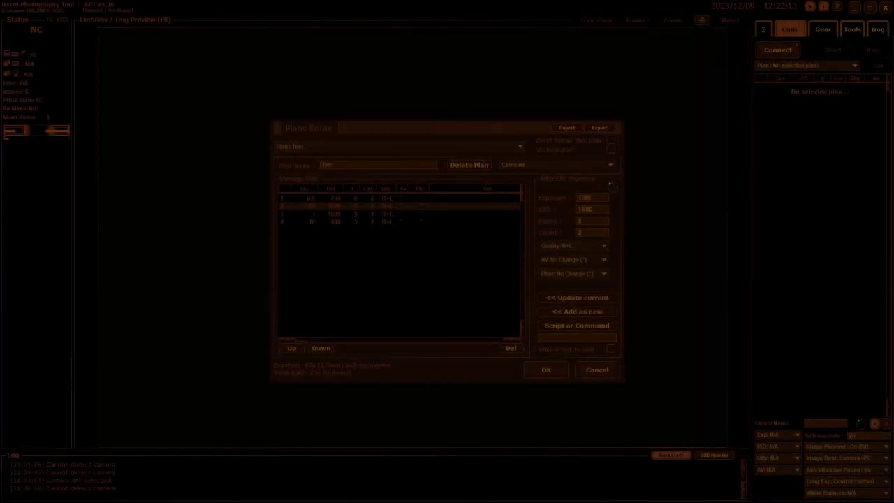
Set the exposure field to 5 and the image quality to Raw in the exposure settings.
{"action": "left_click", "coordinate": [442, 295]}
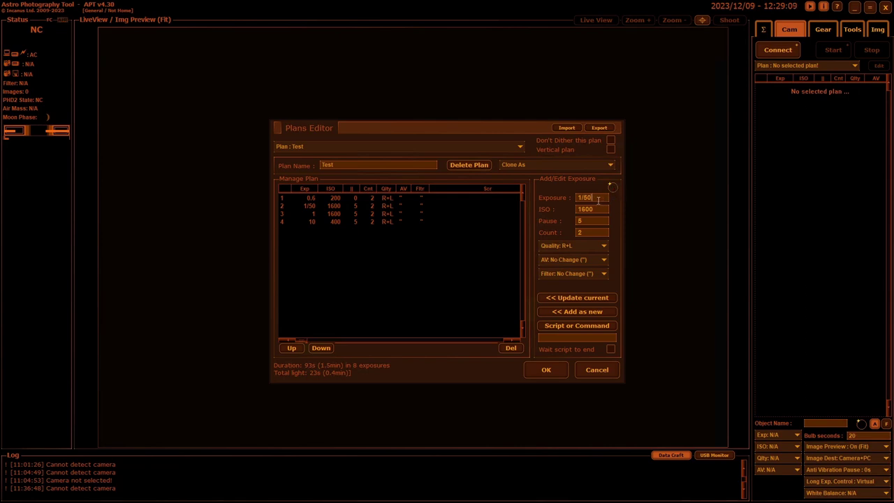
{"action": "key", "text": "BackSpace"}
{"action": "key", "text": "BackSpace"}
{"action": "type", "text": "15"}
{"action": "key", "text": "BackSpace"}
{"action": "key", "text": "BackSpace"}
{"action": "key", "text": "BackSpace"}
{"action": "key", "text": "BackSpace"}
{"action": "type", "text": "5"}
{"action": "left_click", "coordinate": [603, 246]}
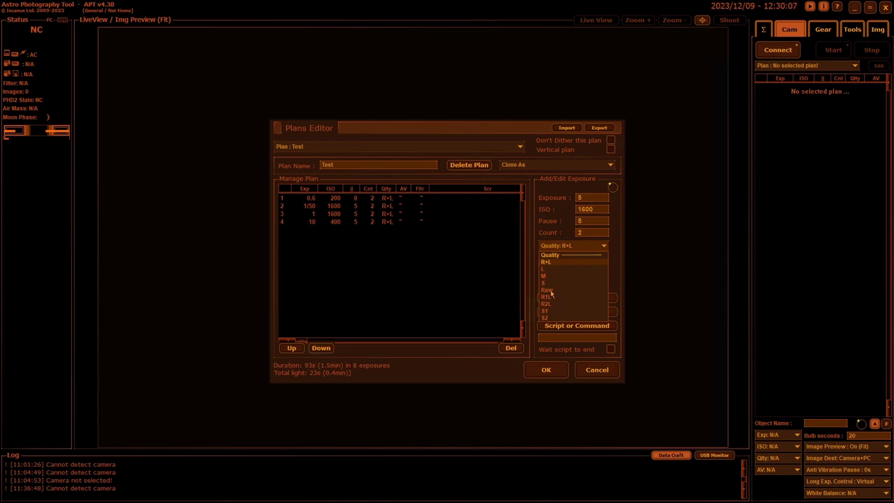
{"action": "left_click", "coordinate": [551, 289]}
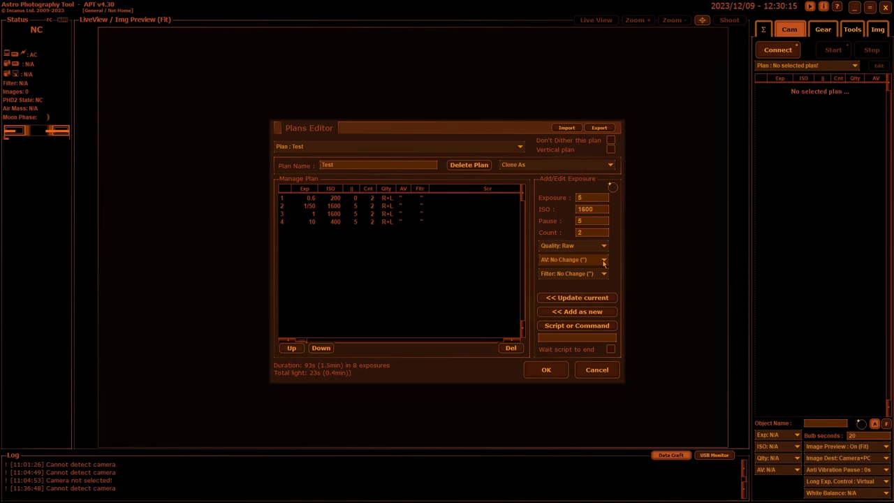
Look through the lens AV values and keep the aperture at No Change.
{"action": "left_click", "coordinate": [604, 260]}
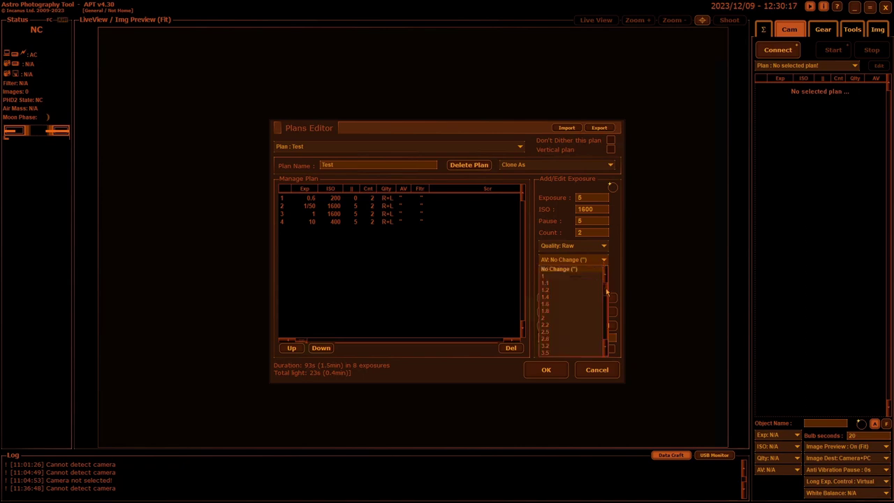
{"action": "scroll", "coordinate": [605, 298], "scroll_direction": "down", "scroll_amount": 3}
{"action": "scroll", "coordinate": [605, 290], "scroll_direction": "up", "scroll_amount": 5}
{"action": "scroll", "coordinate": [604, 280], "scroll_direction": "up", "scroll_amount": 1}
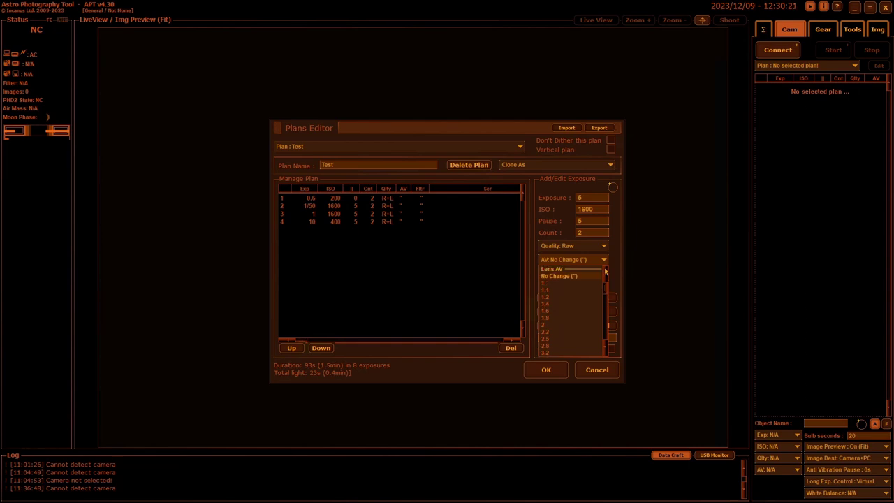
{"action": "scroll", "coordinate": [606, 283], "scroll_direction": "down", "scroll_amount": 1}
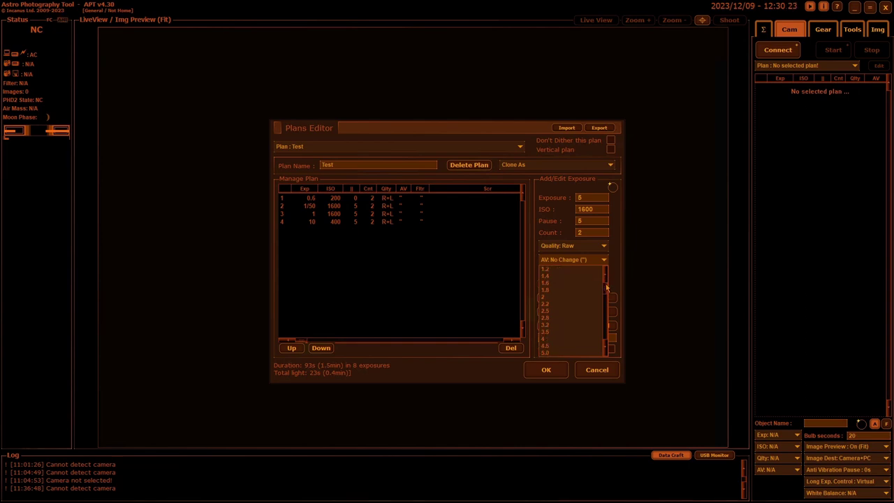
{"action": "scroll", "coordinate": [606, 279], "scroll_direction": "up", "scroll_amount": 1}
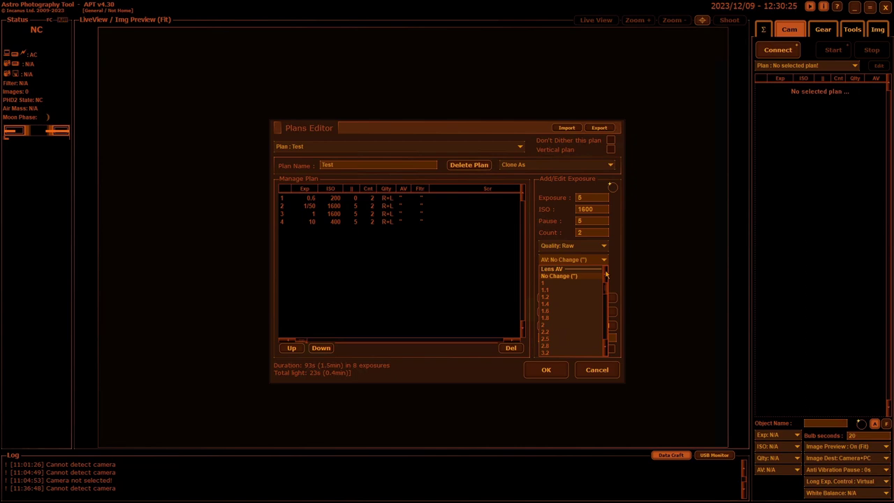
{"action": "mouse_move", "coordinate": [605, 279]}
{"action": "left_mouse_down"}
{"action": "mouse_move", "coordinate": [603, 352]}
{"action": "mouse_move", "coordinate": [604, 279]}
{"action": "left_mouse_up"}
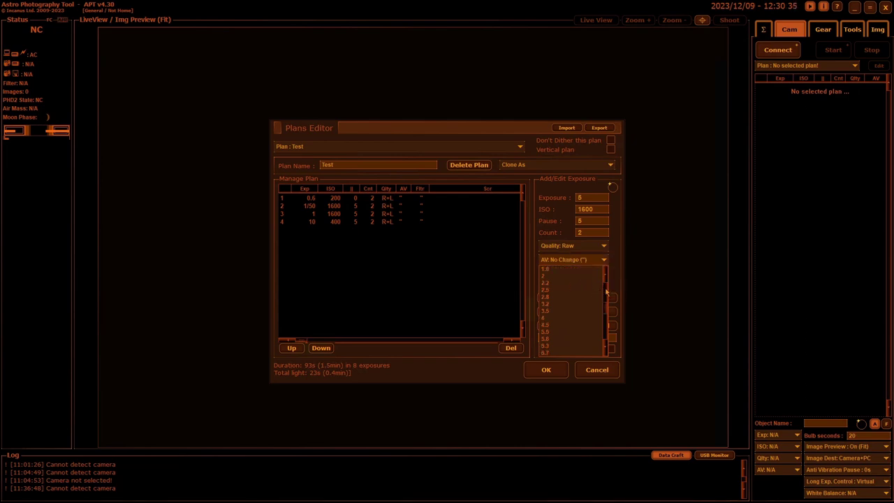
{"action": "scroll", "coordinate": [604, 278], "scroll_direction": "up", "scroll_amount": 1}
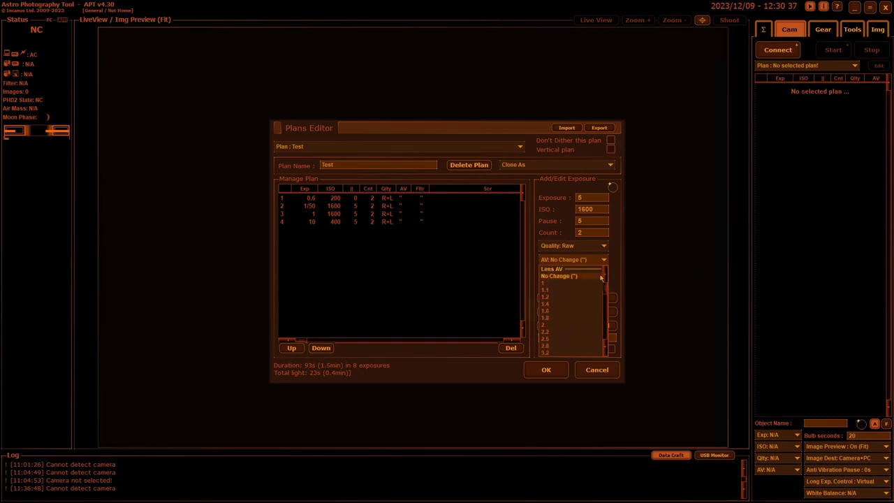
{"action": "left_click", "coordinate": [564, 276]}
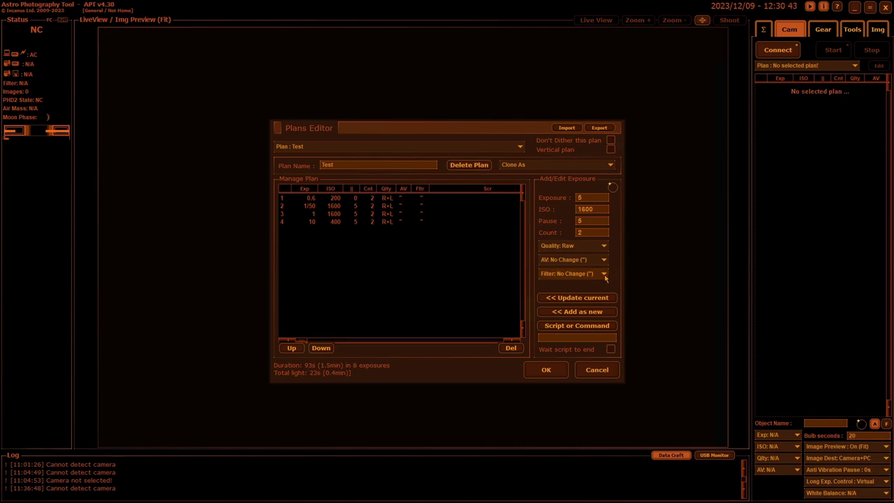
Look through the filter choices for the exposure without picking one.
{"action": "left_click", "coordinate": [605, 275]}
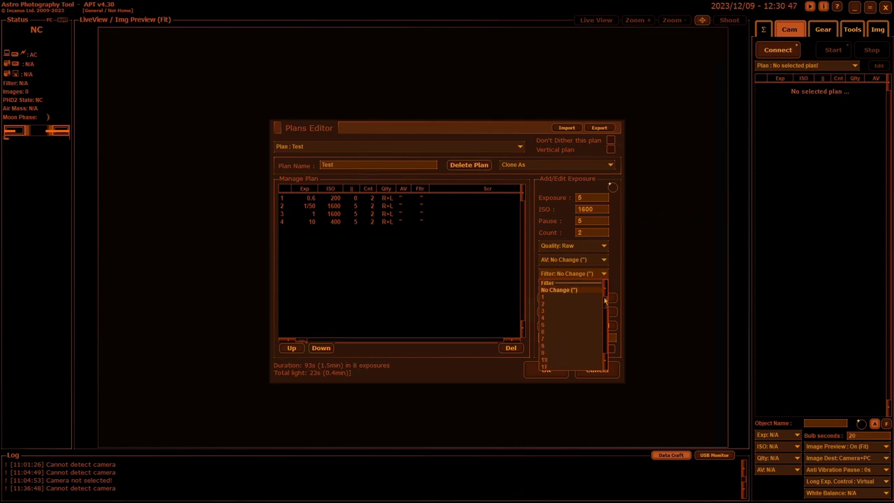
{"action": "scroll", "coordinate": [606, 321], "scroll_direction": "down", "scroll_amount": 1}
{"action": "scroll", "coordinate": [606, 321], "scroll_direction": "up", "scroll_amount": 1}
{"action": "left_click", "coordinate": [617, 277]}
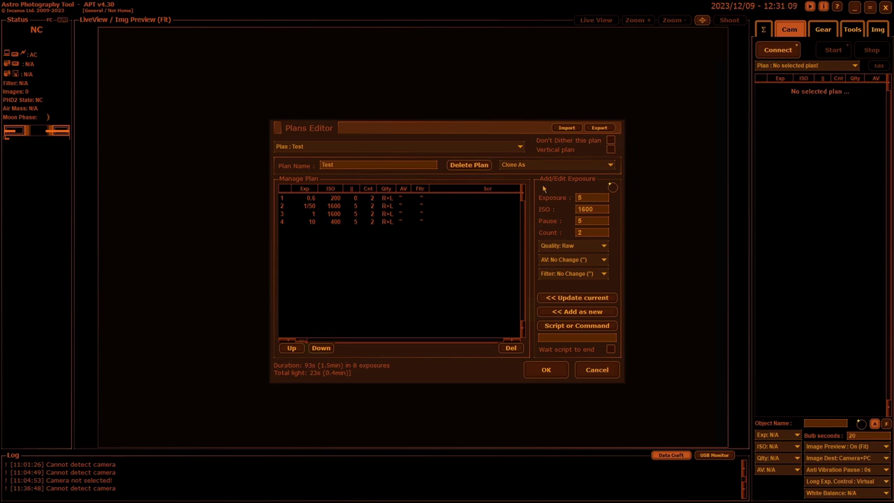
Add a new Light (Auto) Frames plan and check it in the list of plans.
{"action": "left_click", "coordinate": [520, 148]}
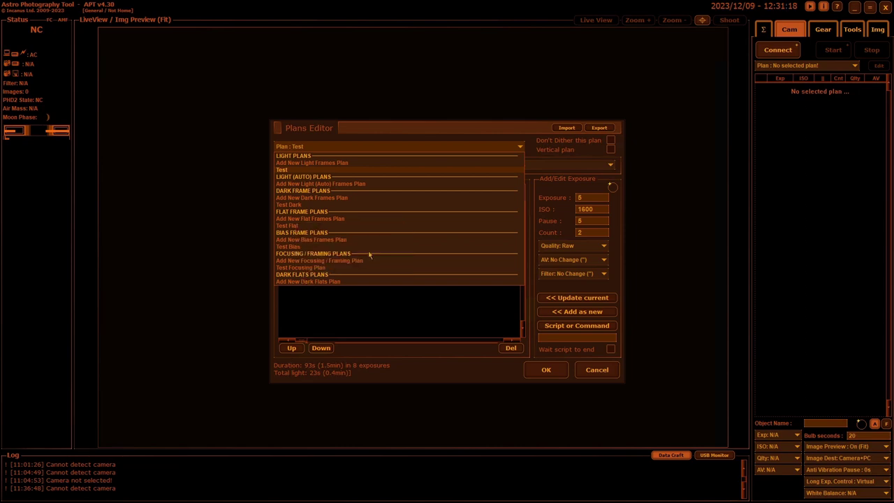
{"action": "left_click", "coordinate": [336, 184]}
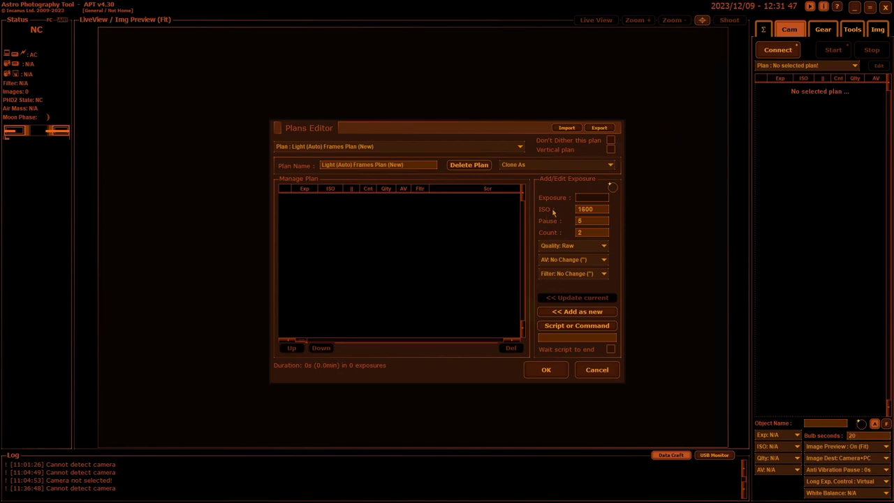
{"action": "left_click", "coordinate": [520, 151]}
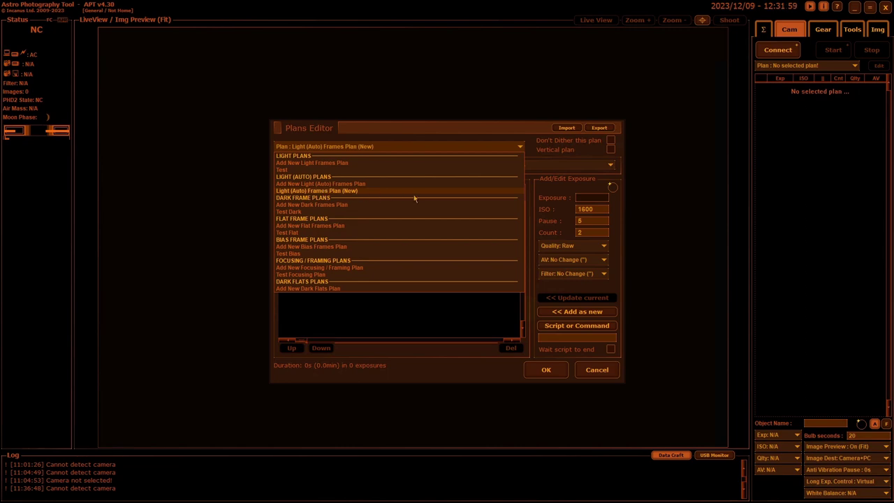
{"action": "left_click", "coordinate": [558, 190]}
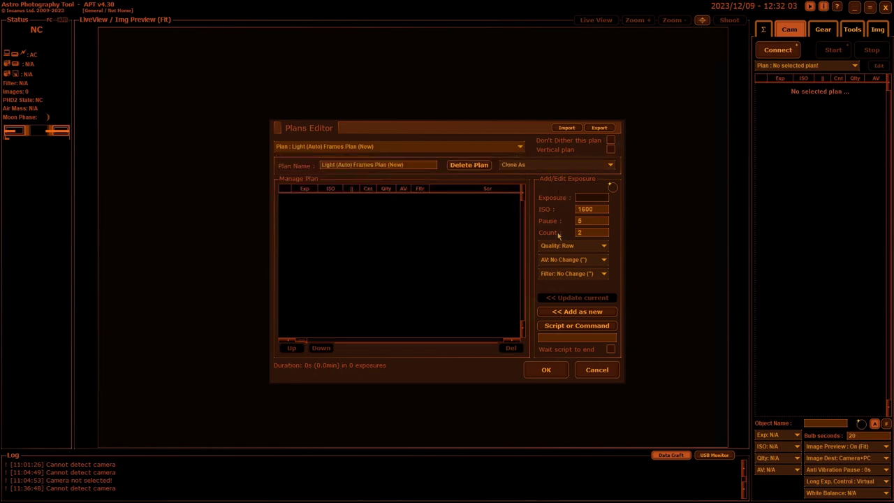
Open the Command Editor for the plan and examine the options of #ConditionalStop, #DataTransfer, #FocuserMove and #NextPlan.
{"action": "left_click", "coordinate": [569, 326]}
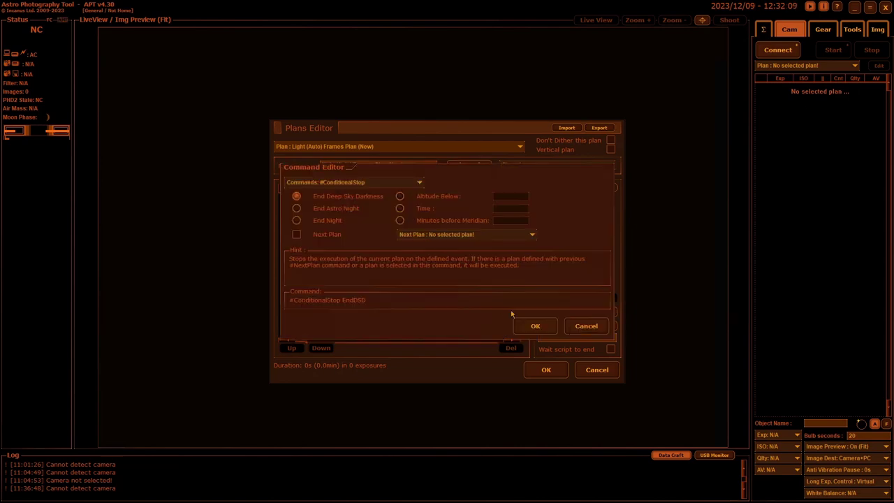
{"action": "left_click", "coordinate": [418, 184]}
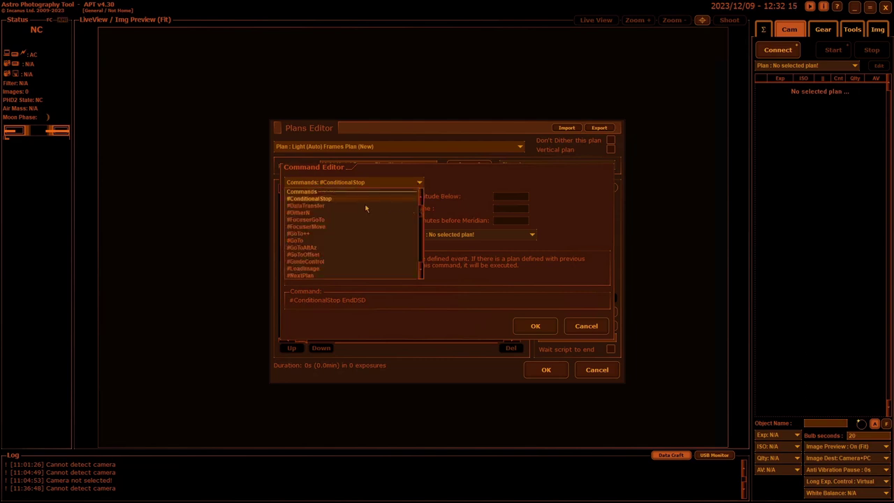
{"action": "left_click", "coordinate": [320, 207]}
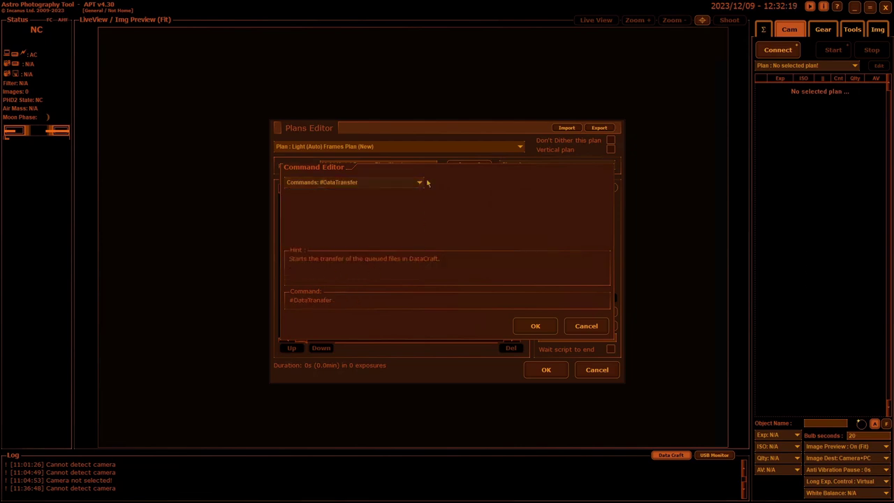
{"action": "left_click", "coordinate": [419, 183]}
{"action": "left_click", "coordinate": [321, 227]}
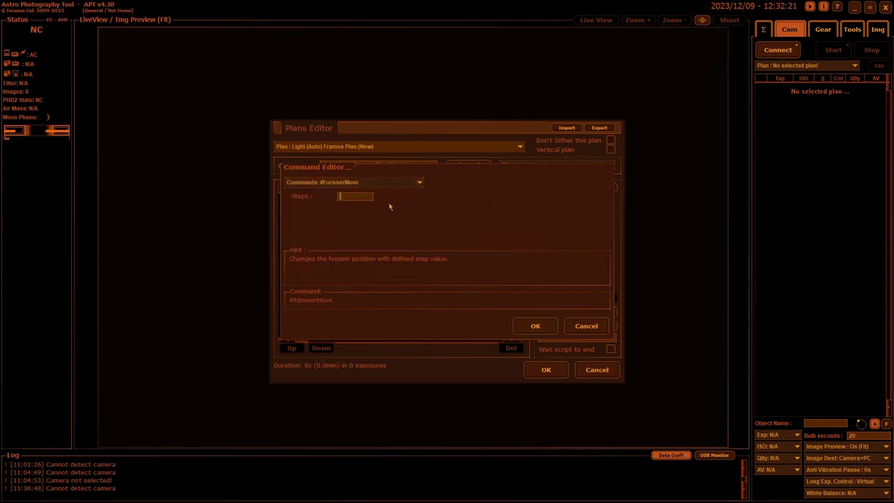
{"action": "left_click", "coordinate": [419, 182]}
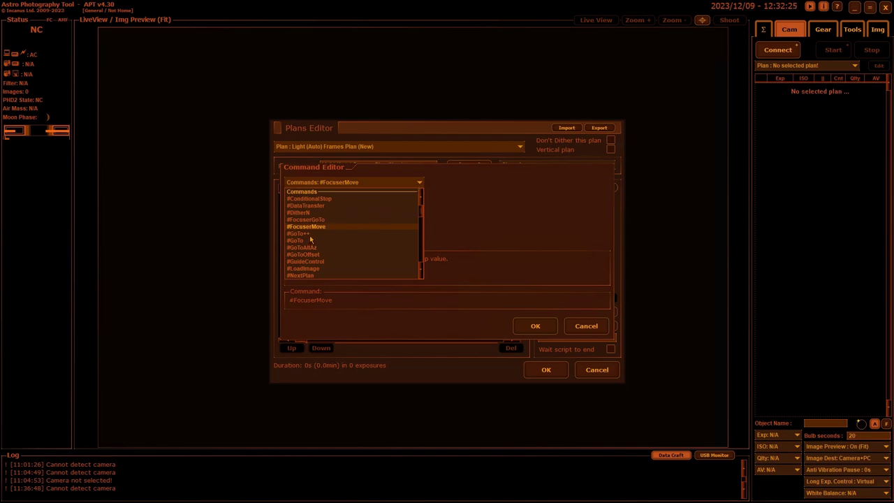
{"action": "left_click", "coordinate": [317, 275]}
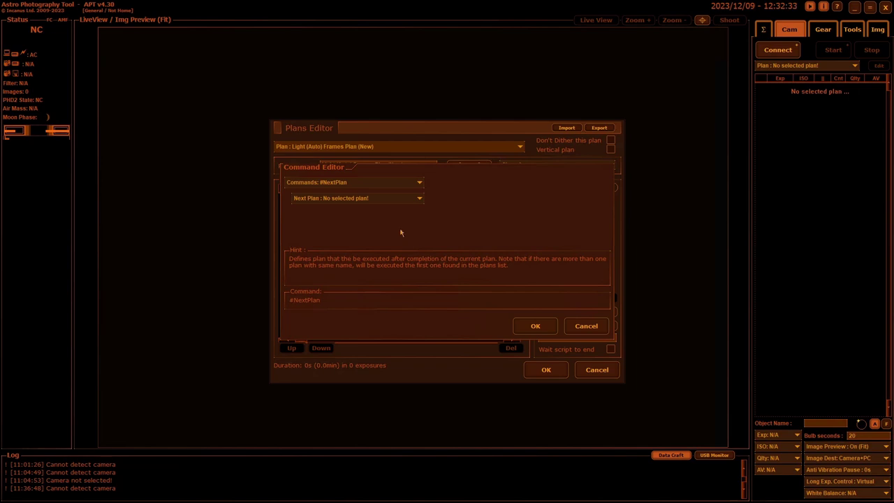
Examine the #ResetImageID command and the #GoTo++ command with its exposure, solving and coordinate options.
{"action": "left_click", "coordinate": [420, 184]}
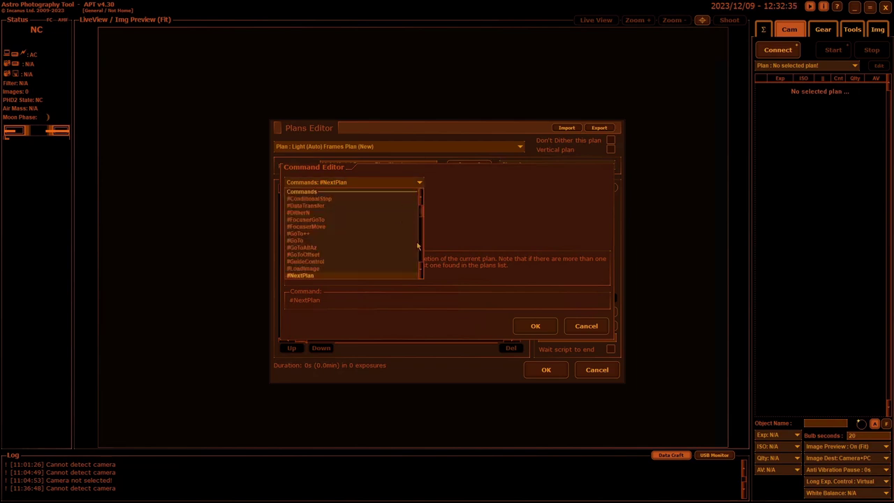
{"action": "left_click_drag", "start_coordinate": [420, 216], "coordinate": [418, 244]}
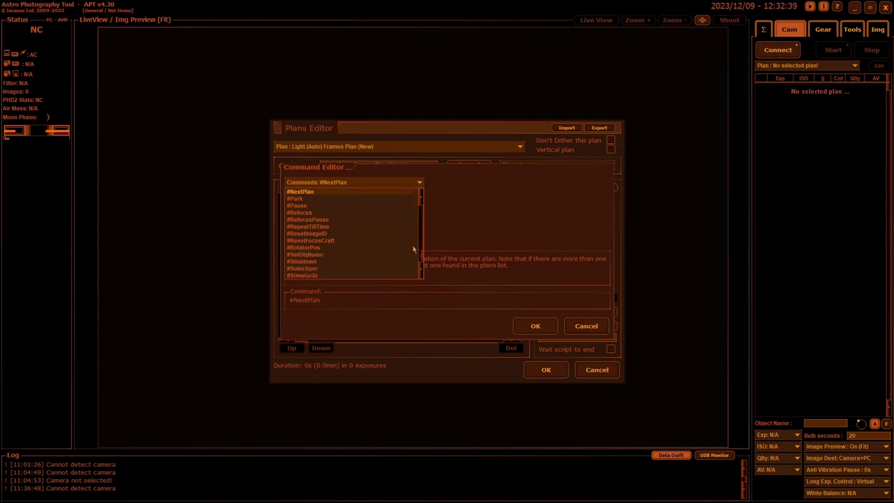
{"action": "left_click", "coordinate": [316, 234]}
{"action": "left_click", "coordinate": [418, 183]}
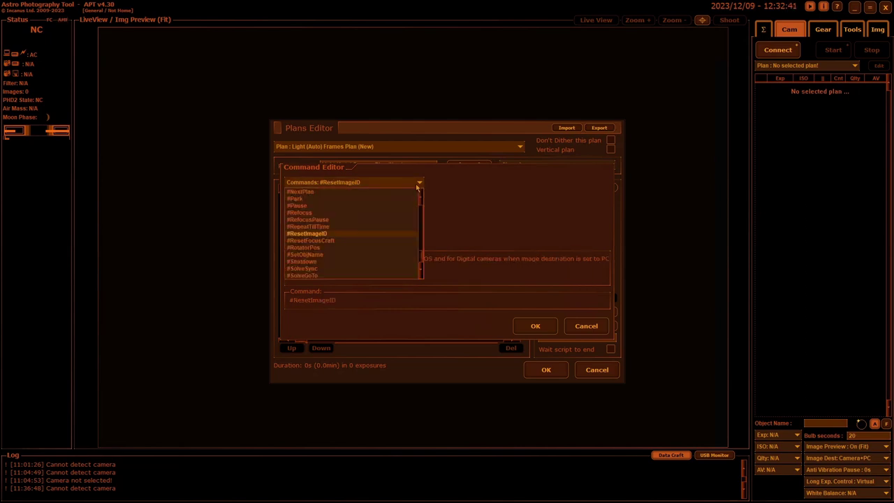
{"action": "left_click_drag", "start_coordinate": [420, 256], "coordinate": [421, 208]}
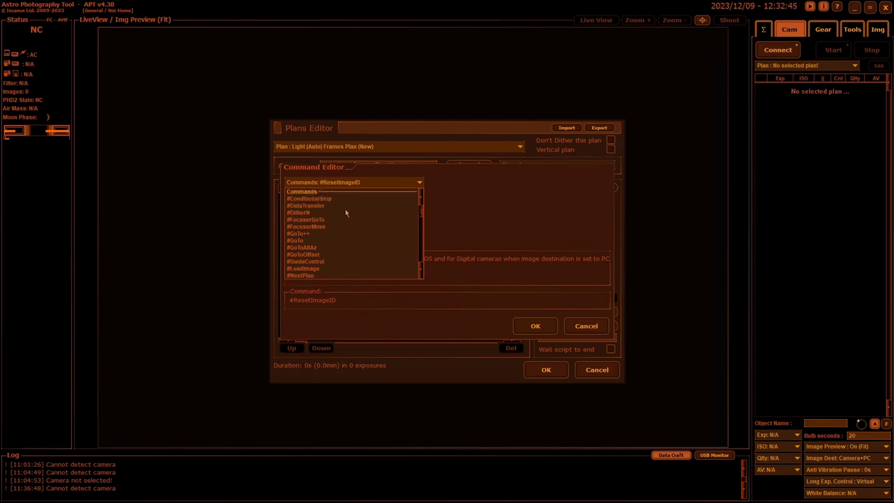
{"action": "left_click", "coordinate": [307, 233]}
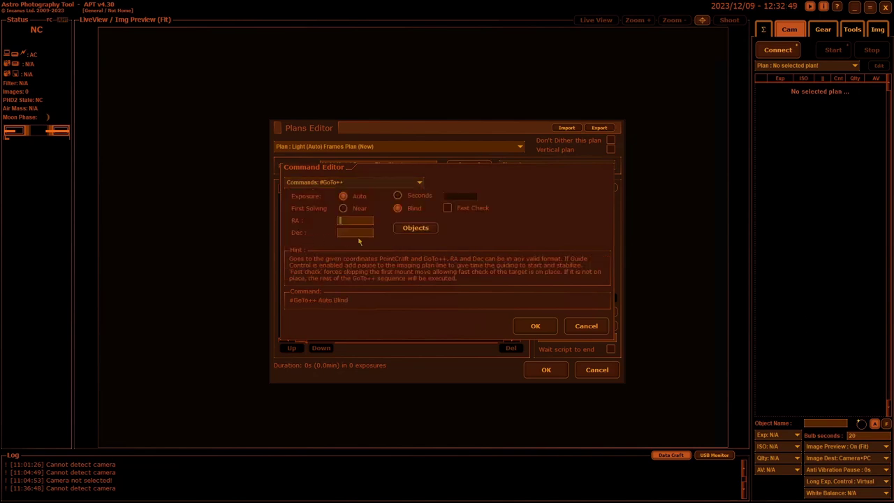
Examine the #SetObjName command and the #Shutdown command with its power options.
{"action": "left_click", "coordinate": [420, 183]}
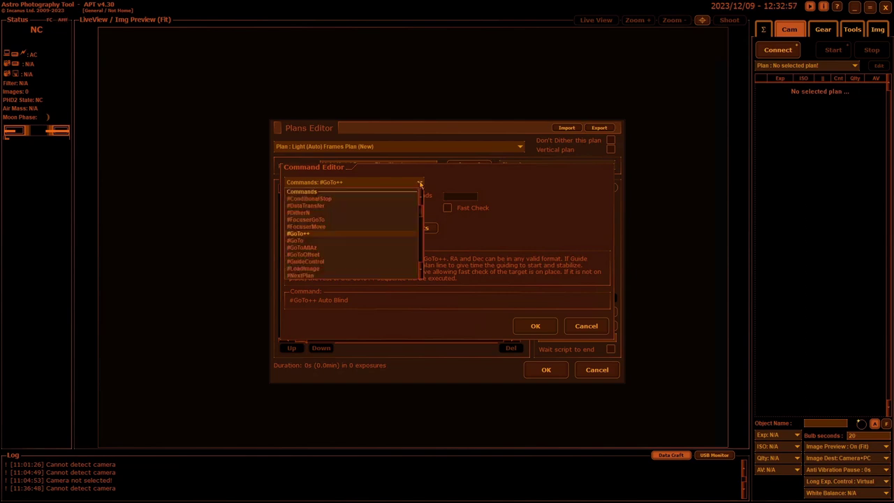
{"action": "scroll", "coordinate": [420, 267], "scroll_direction": "down", "scroll_amount": 1}
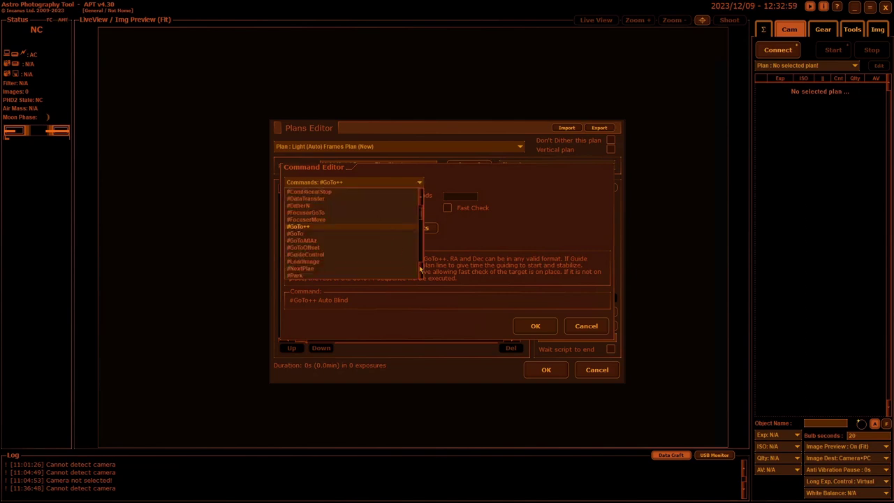
{"action": "scroll", "coordinate": [418, 271], "scroll_direction": "down", "scroll_amount": 5}
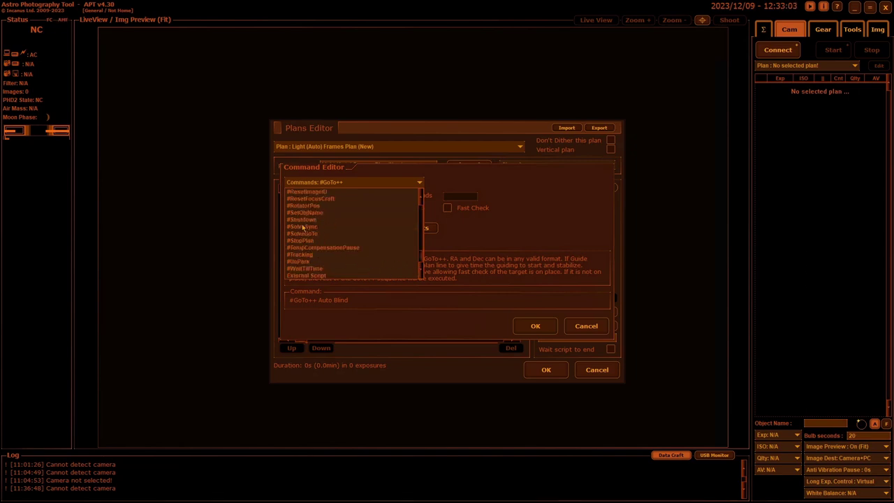
{"action": "left_click", "coordinate": [308, 216]}
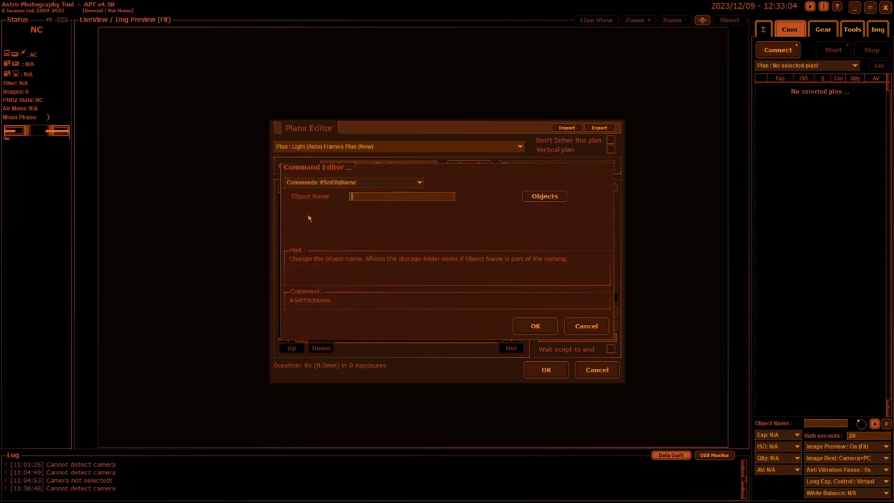
{"action": "left_click", "coordinate": [423, 183]}
{"action": "scroll", "coordinate": [421, 255], "scroll_direction": "up", "scroll_amount": 1}
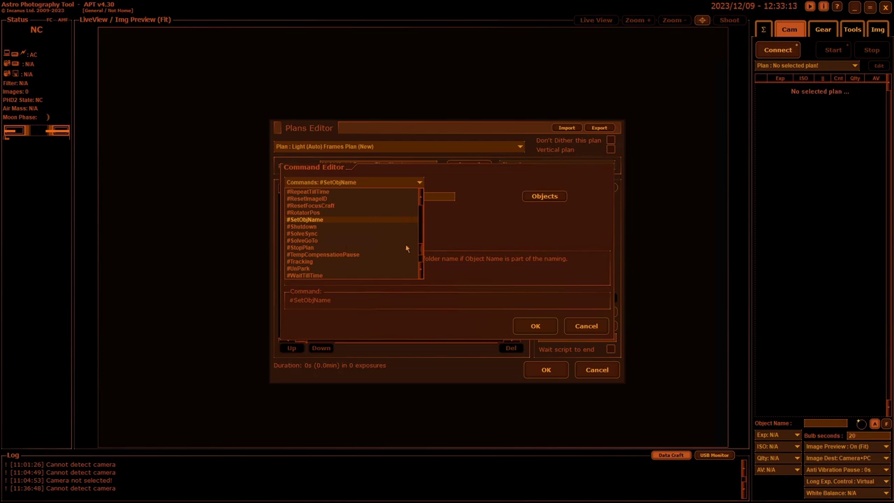
{"action": "mouse_move", "coordinate": [420, 253]}
{"action": "left_mouse_down"}
{"action": "mouse_move", "coordinate": [421, 195]}
{"action": "mouse_move", "coordinate": [420, 265]}
{"action": "left_mouse_up"}
{"action": "left_click", "coordinate": [304, 219]}
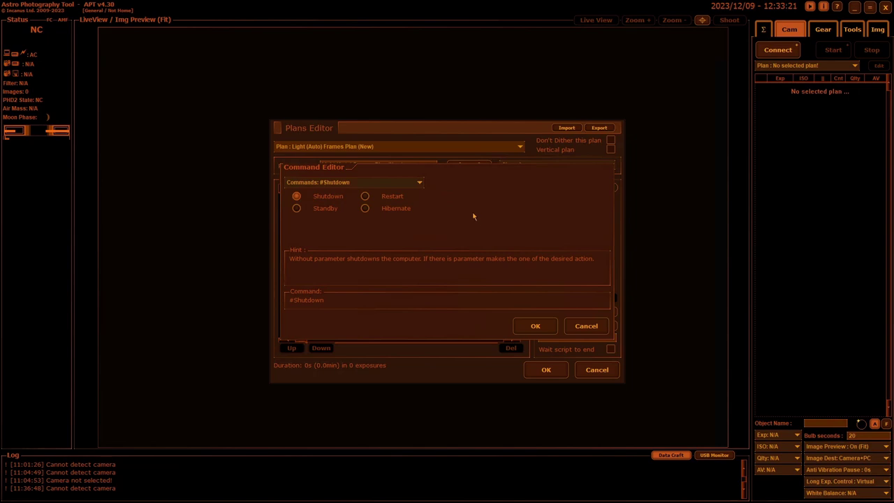
Examine the External Script command and its parameter choices, and leave the Command Editor without adding a command.
{"action": "left_click", "coordinate": [419, 182]}
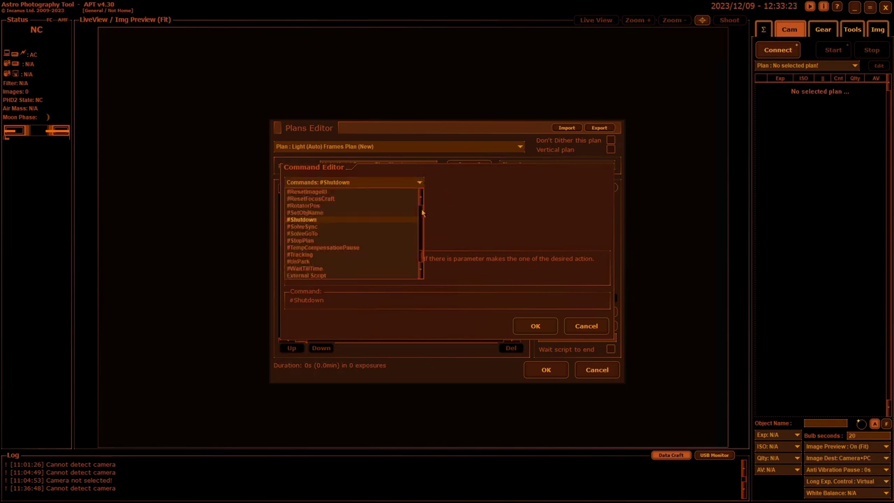
{"action": "left_click", "coordinate": [547, 297]}
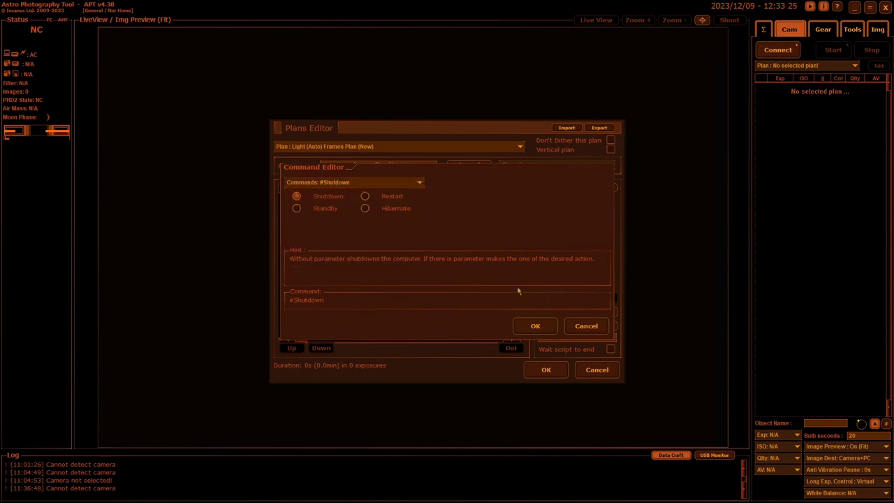
{"action": "left_click", "coordinate": [419, 184]}
{"action": "scroll", "coordinate": [359, 256], "scroll_direction": "down", "scroll_amount": 2}
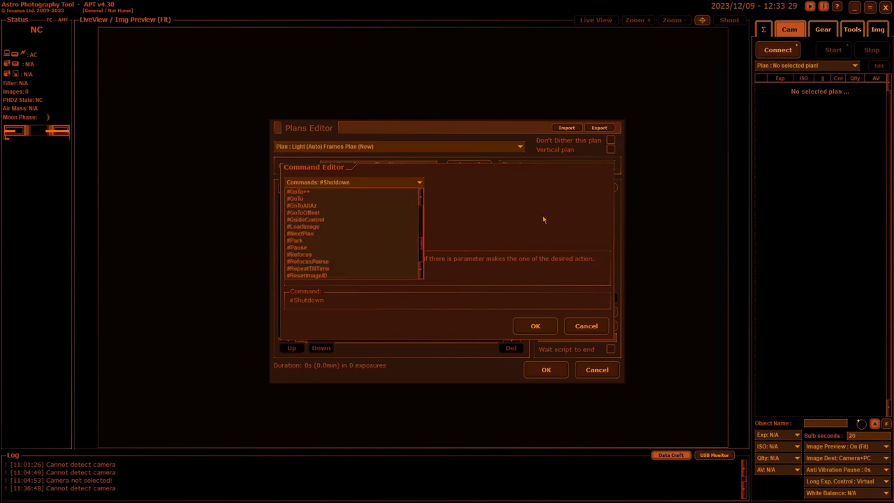
{"action": "left_click_drag", "start_coordinate": [421, 242], "coordinate": [426, 274]}
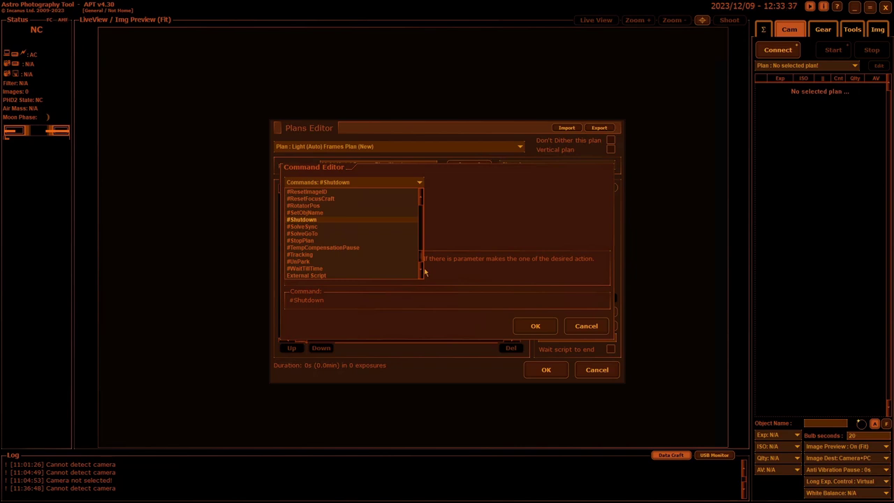
{"action": "left_click", "coordinate": [377, 275]}
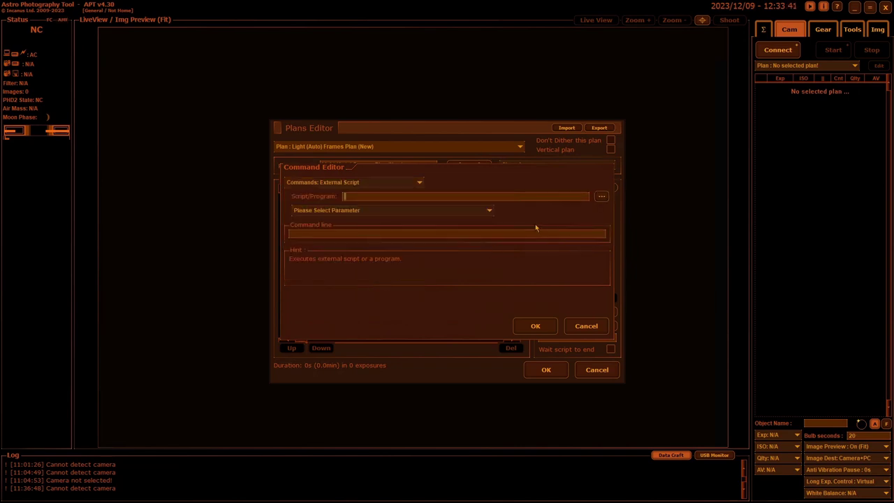
{"action": "left_click", "coordinate": [489, 211]}
{"action": "left_click", "coordinate": [489, 211]}
{"action": "left_click", "coordinate": [586, 326]}
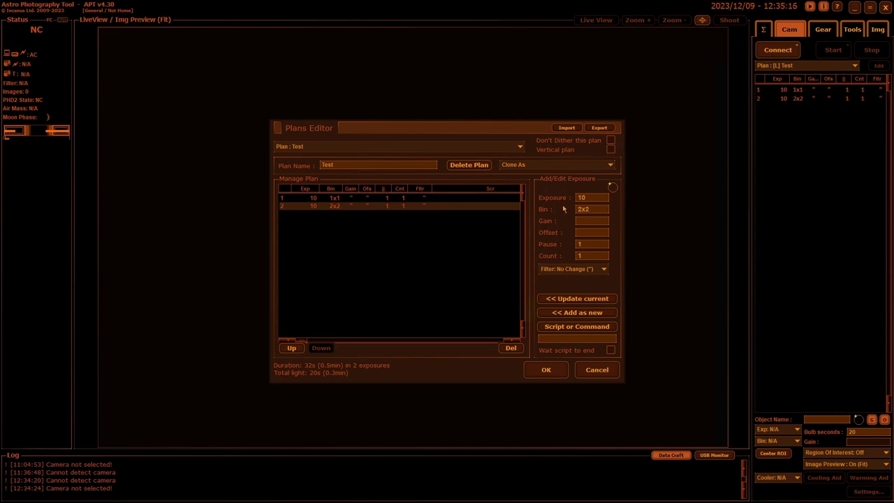
Update the first exposure of the Test plan to bin 2x2, gain 120 and offset 30.
{"action": "left_click", "coordinate": [468, 199]}
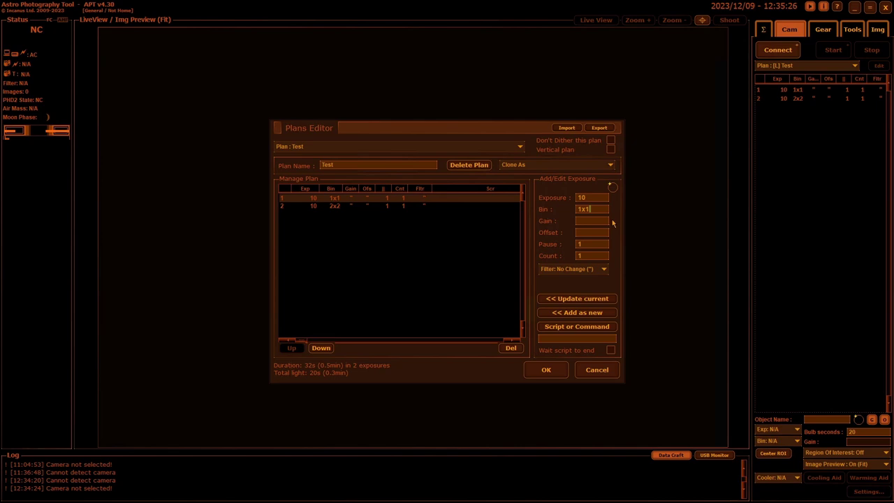
{"action": "left_click_drag", "start_coordinate": [595, 209], "coordinate": [553, 209]}
{"action": "type", "text": "2"}
{"action": "left_click", "coordinate": [584, 300]}
{"action": "left_click", "coordinate": [593, 221]}
{"action": "type", "text": "120"}
{"action": "left_click", "coordinate": [587, 299]}
{"action": "type", "text": "30"}
{"action": "left_click", "coordinate": [579, 298]}
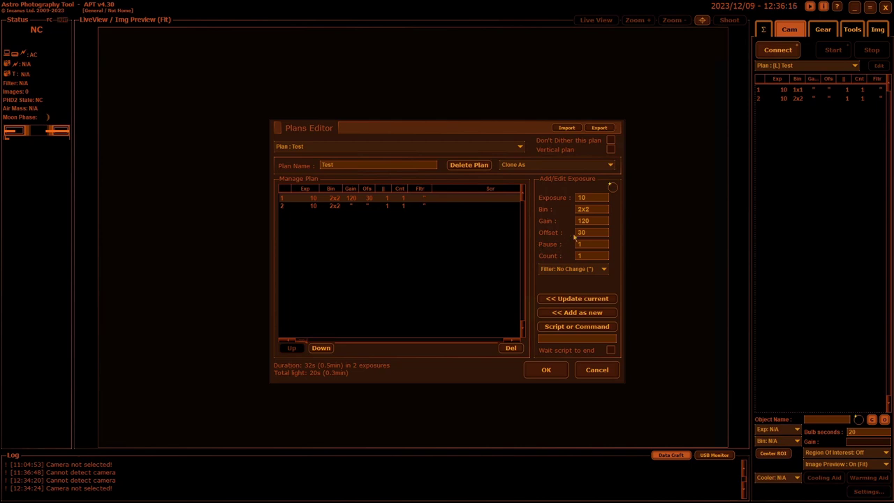
Look through the filter choices, keeping No Change, and view the list of available plan types.
{"action": "left_click", "coordinate": [603, 271]}
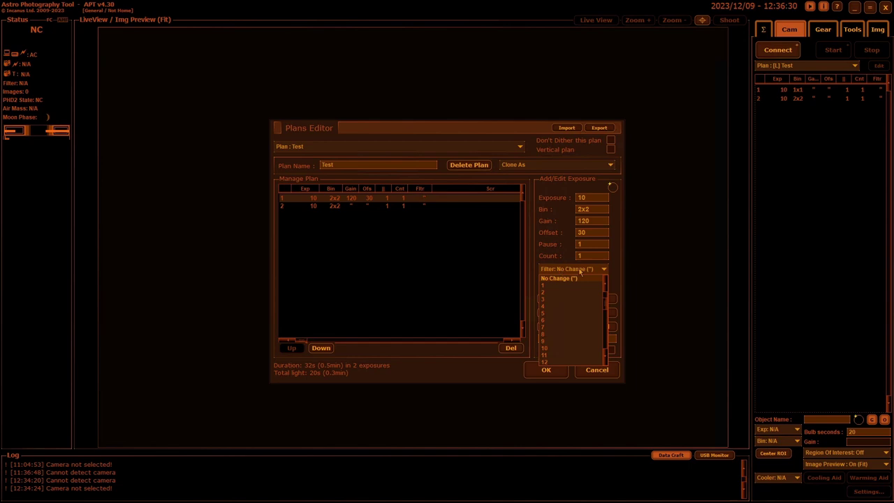
{"action": "left_click", "coordinate": [586, 277]}
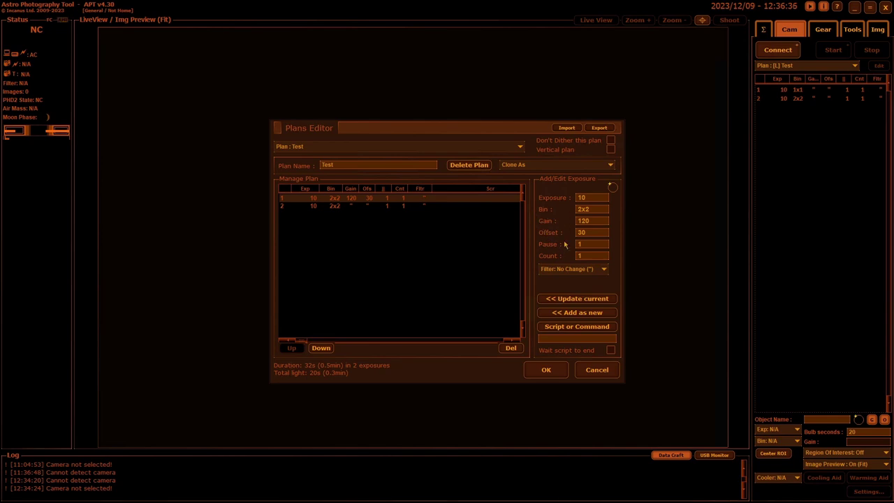
{"action": "left_click", "coordinate": [520, 147]}
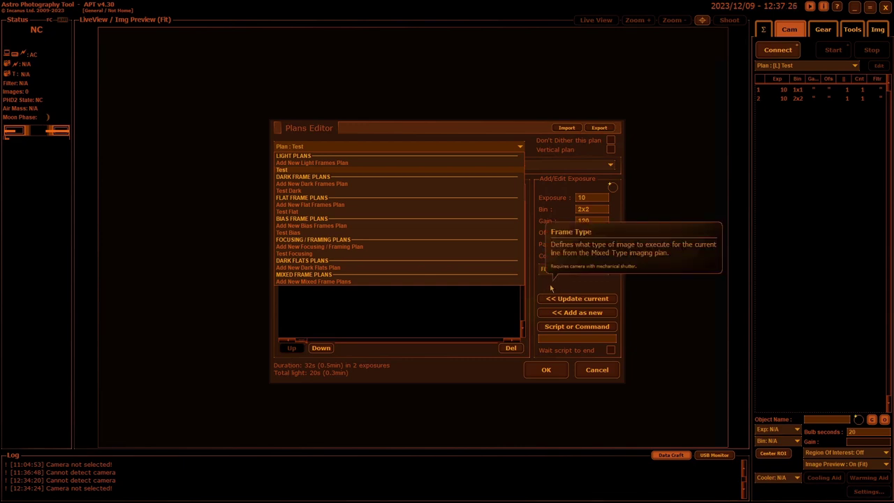
{"action": "left_click", "coordinate": [547, 287]}
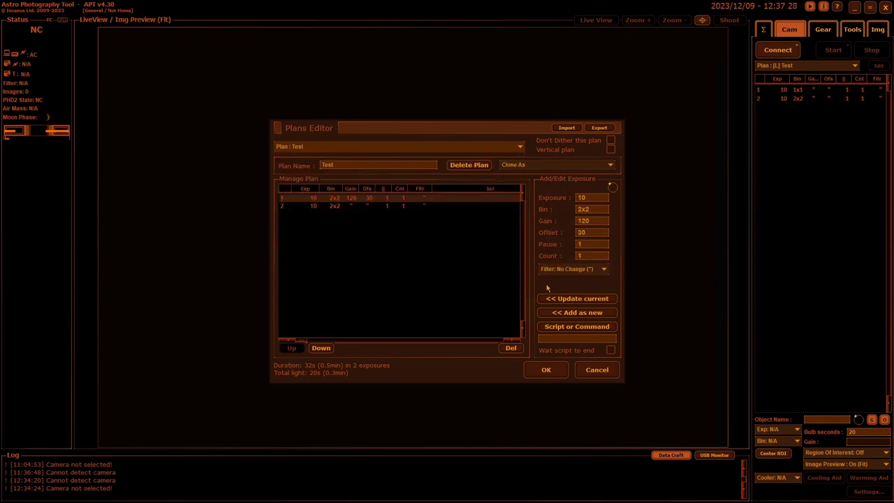
Look through the script commands offered for the Test plan, including the CCD ones, and cancel without adding any.
{"action": "left_click", "coordinate": [576, 330]}
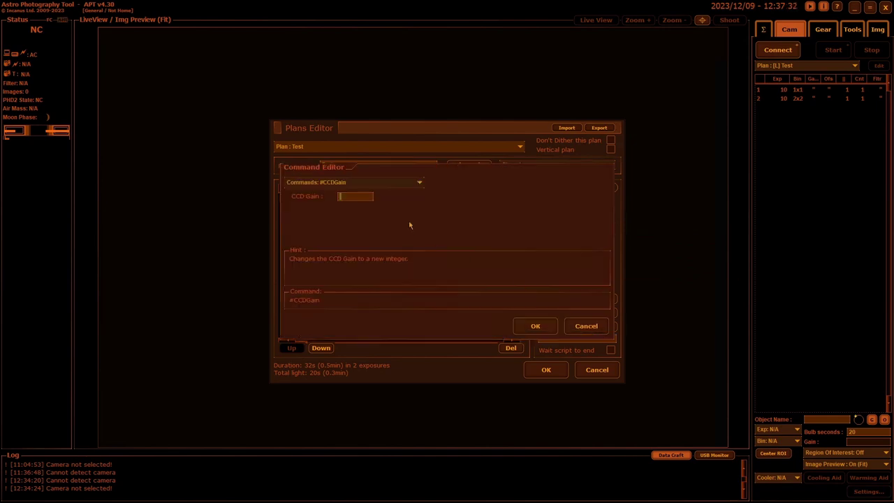
{"action": "left_click", "coordinate": [412, 182]}
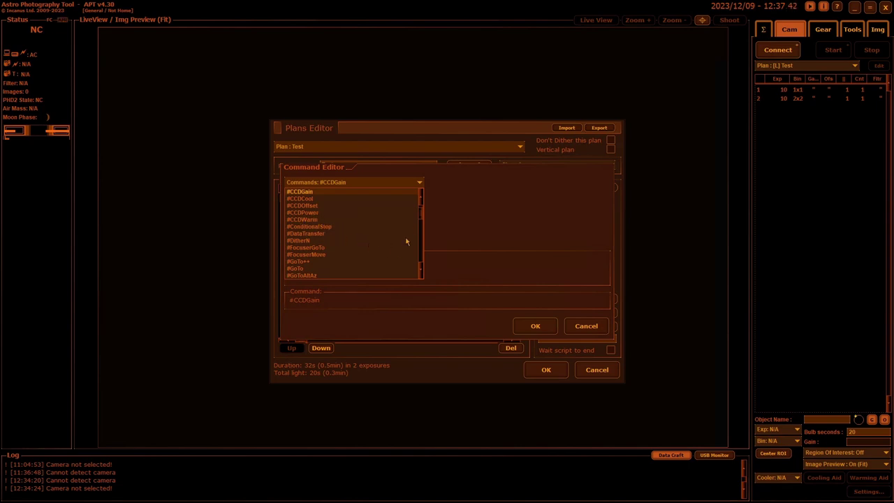
{"action": "left_click_drag", "start_coordinate": [421, 216], "coordinate": [420, 197]}
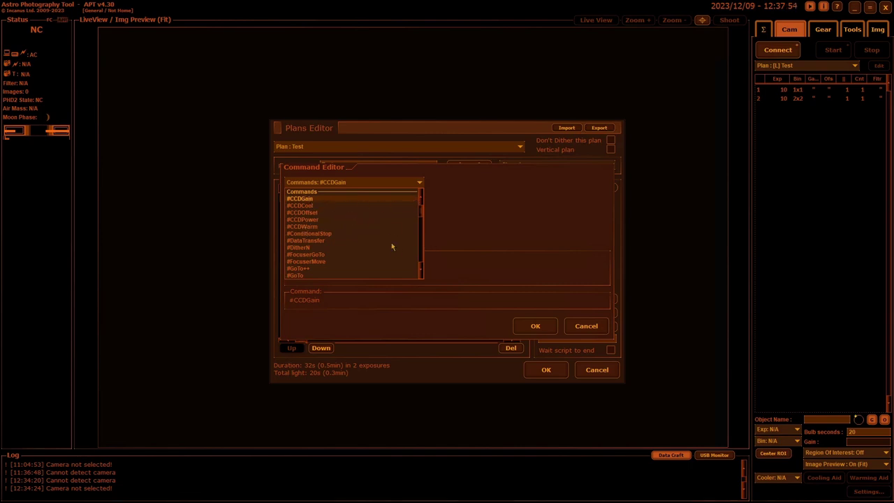
{"action": "left_click", "coordinate": [584, 331]}
{"action": "left_click", "coordinate": [585, 327]}
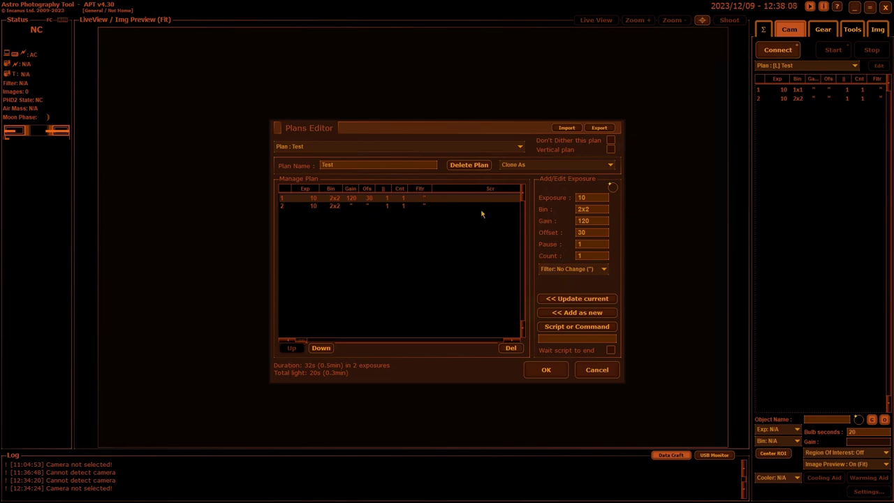
Save the edited Test plan and close the Plans Editor.
{"action": "left_click", "coordinate": [544, 369]}
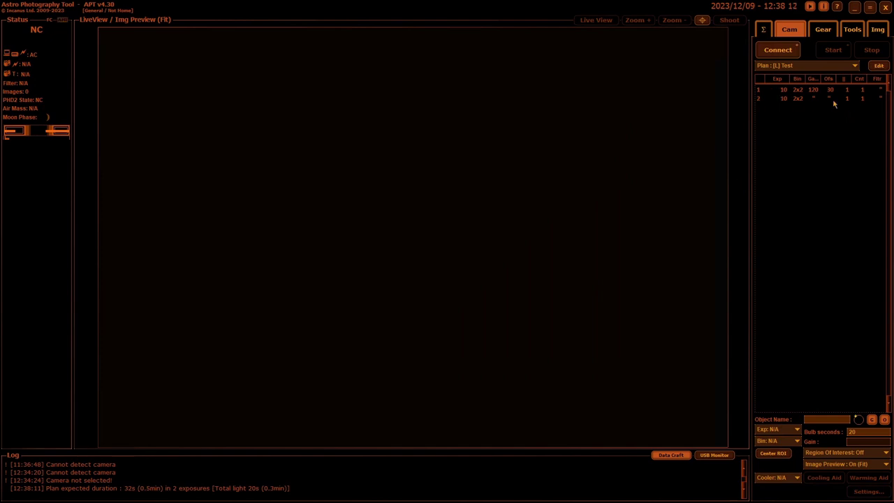